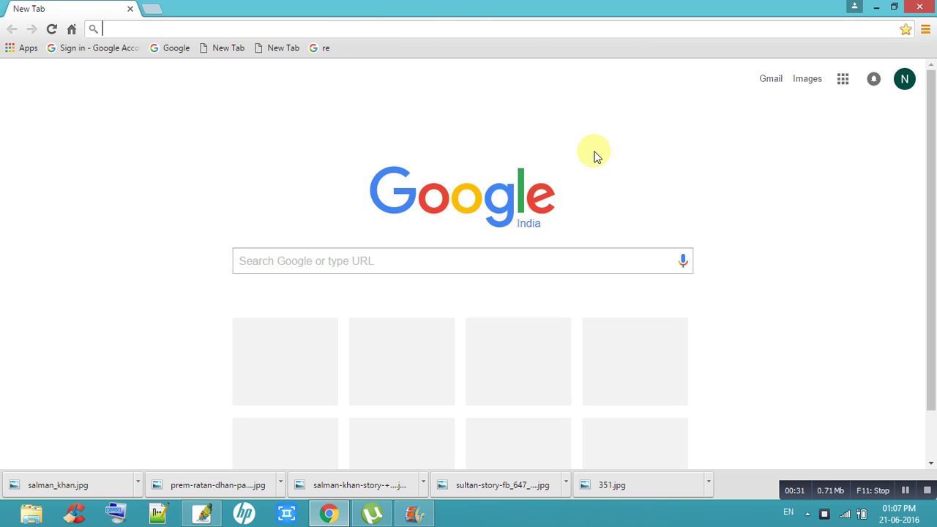
Open the Gmail inbox from the Google page
left_click(769, 82)
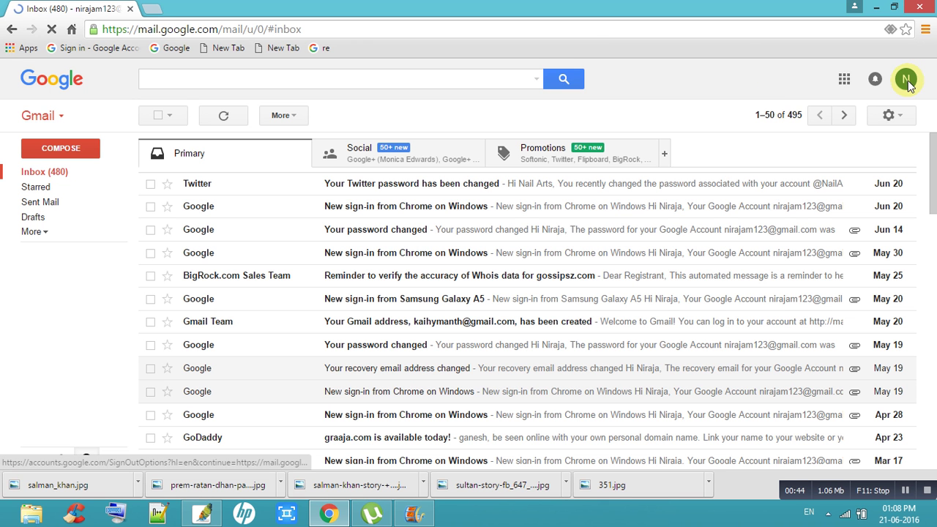
Reach My Account through the account panel's Privacy page link, closing the ad tab and ad pop-up
left_click(908, 86)
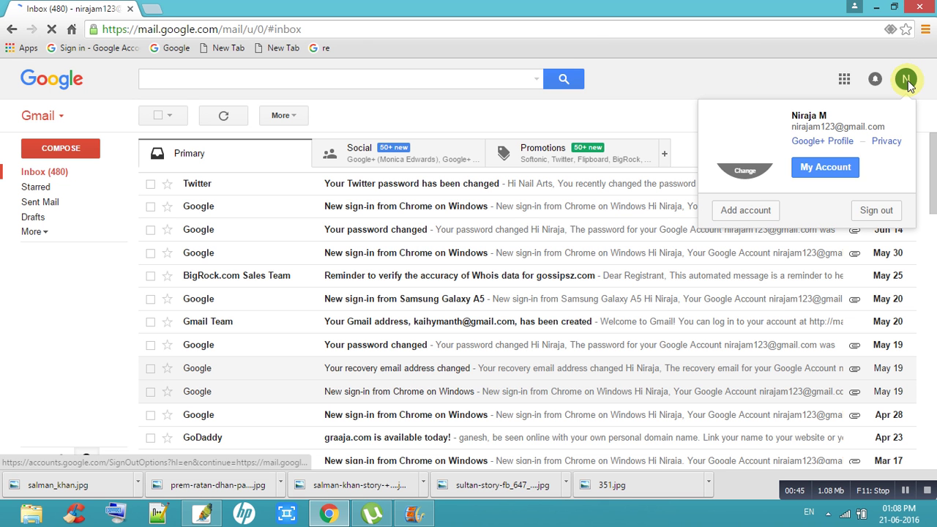
left_click(888, 143)
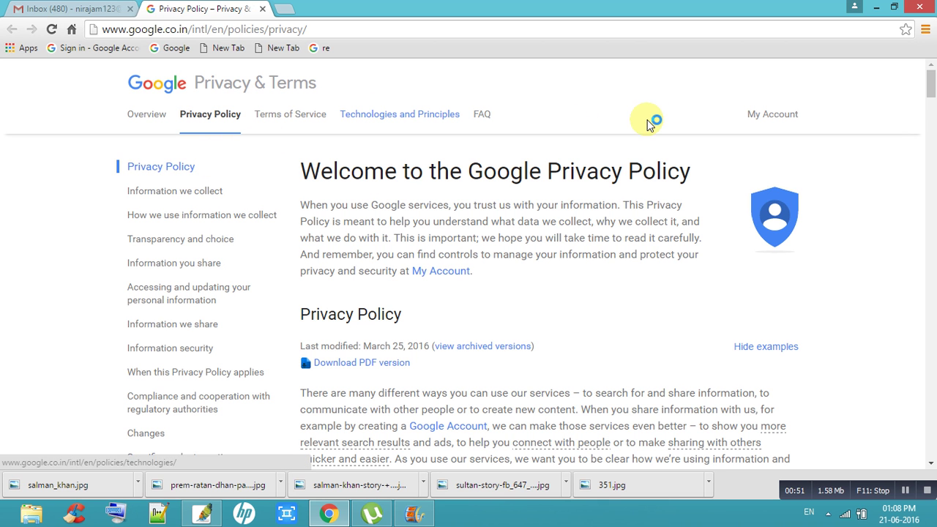
left_click(761, 117)
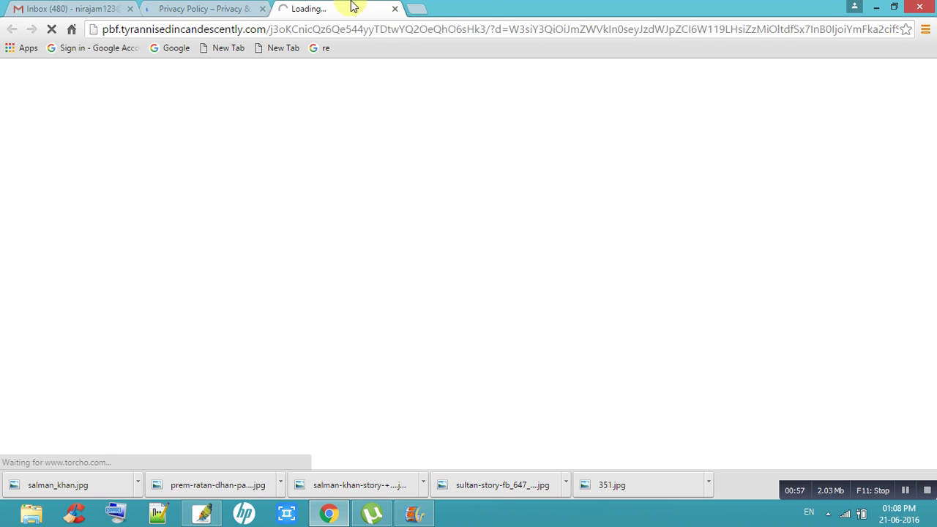
left_click(393, 8)
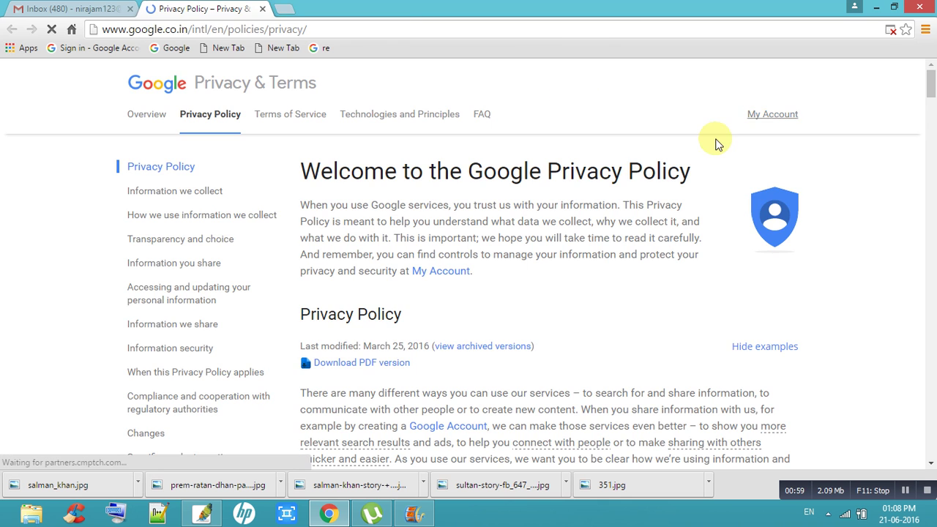
left_click(763, 117)
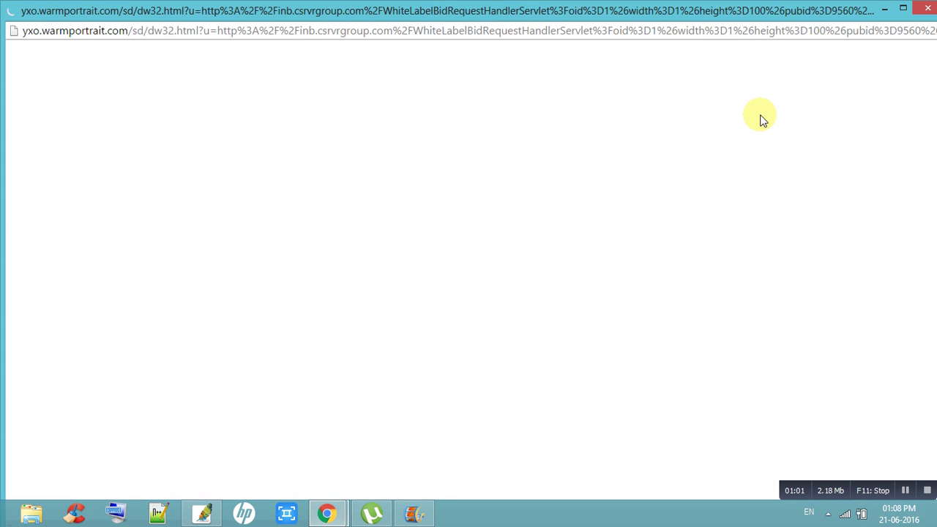
left_click(884, 8)
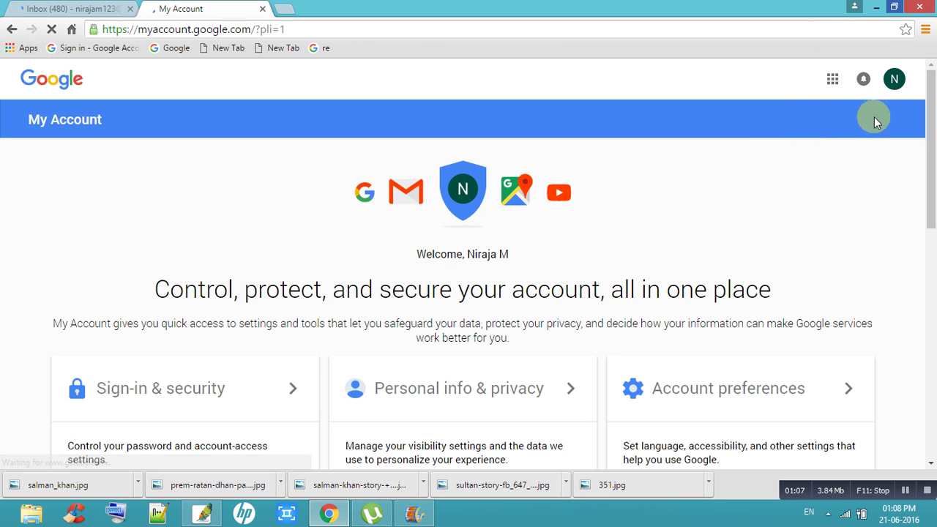
Scroll My Account and try the Sign-in & security card and Signing in to Google link
left_click_drag(933, 115, 928, 195)
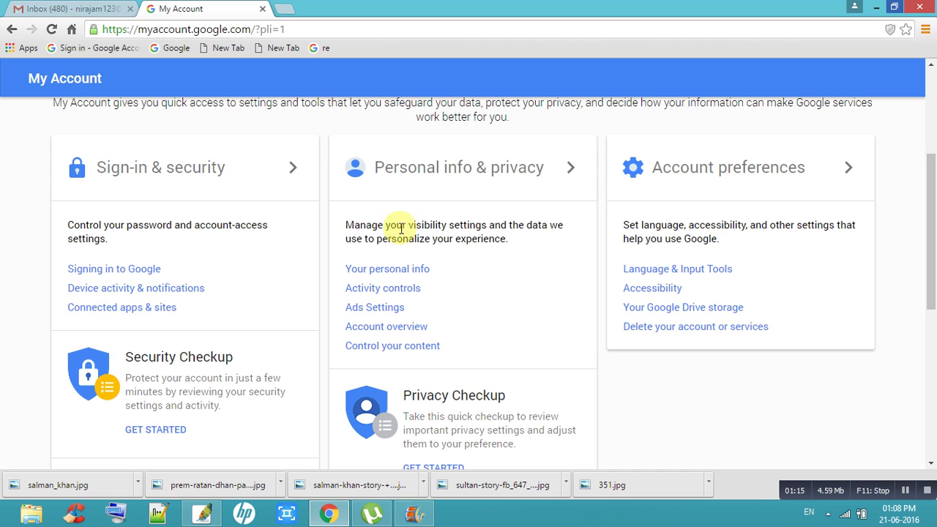
left_click(204, 168)
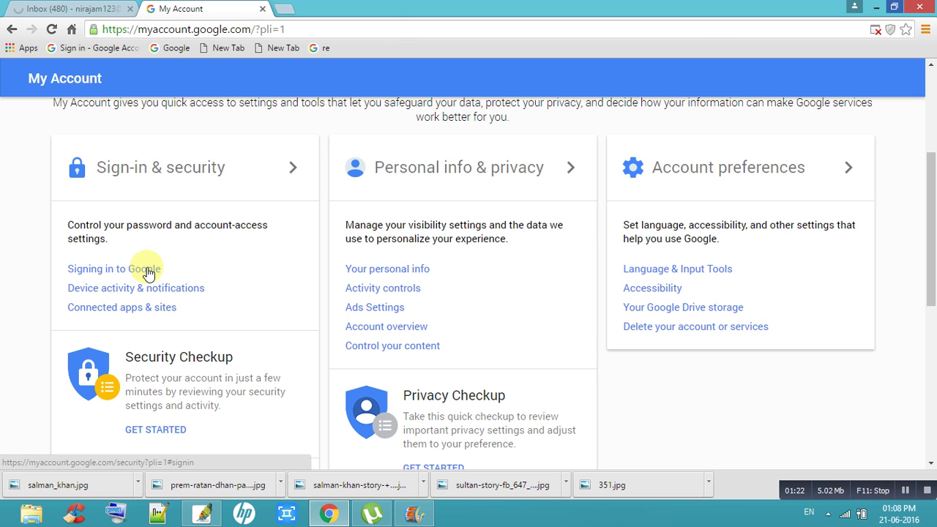
left_click(149, 272)
left_click(209, 8)
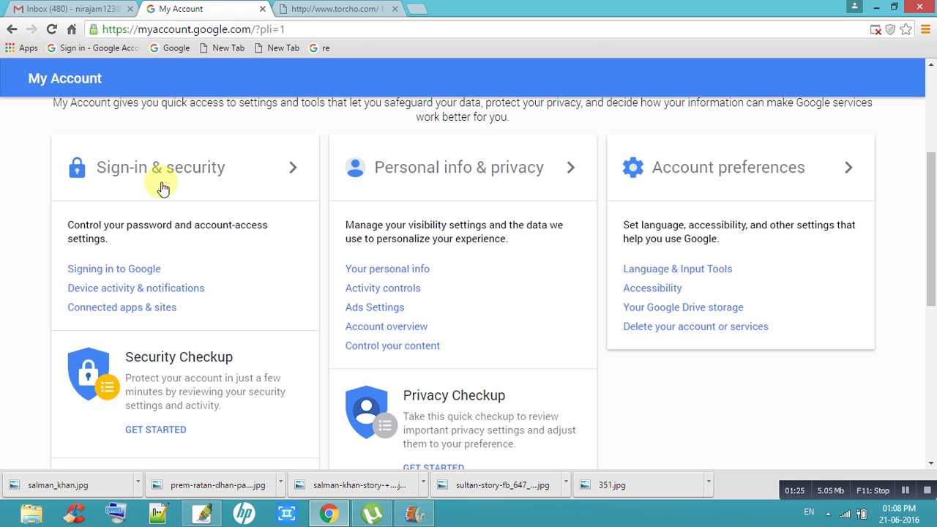
Open Signing in to Google, close both torcho.com ad tabs, and find the Password & sign-in method section
left_click(139, 268)
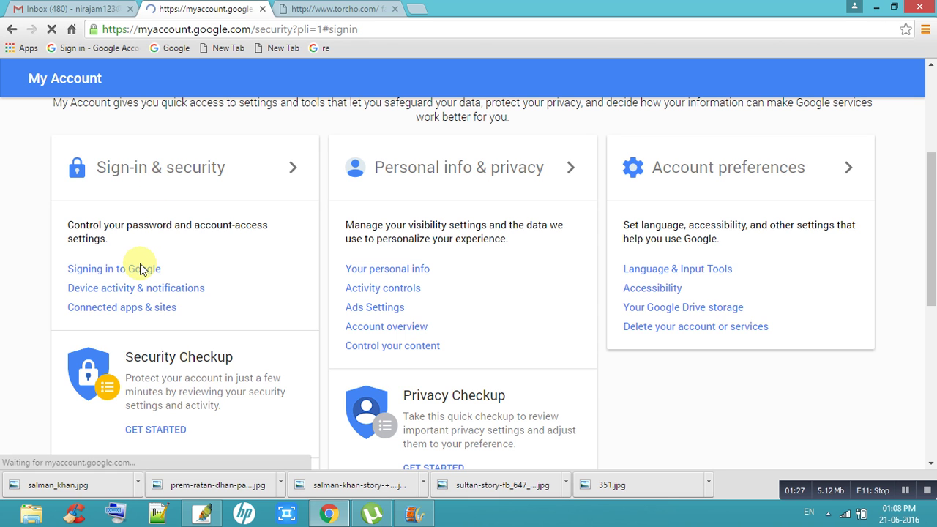
left_click(394, 8)
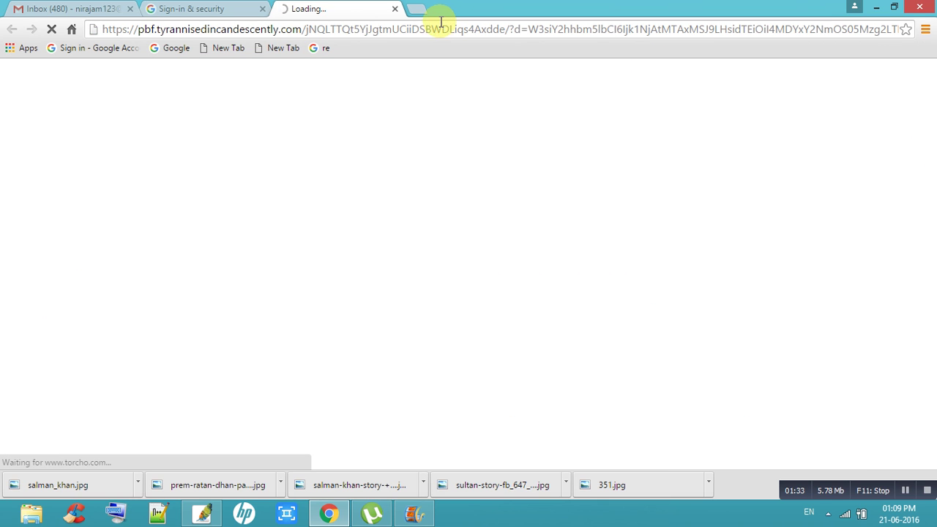
left_click(394, 9)
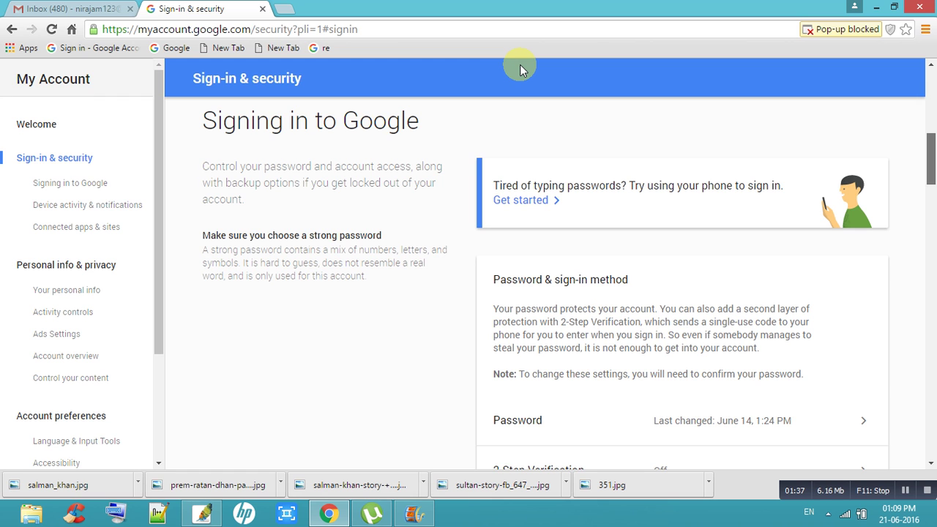
scroll(796, 140, "up", 1)
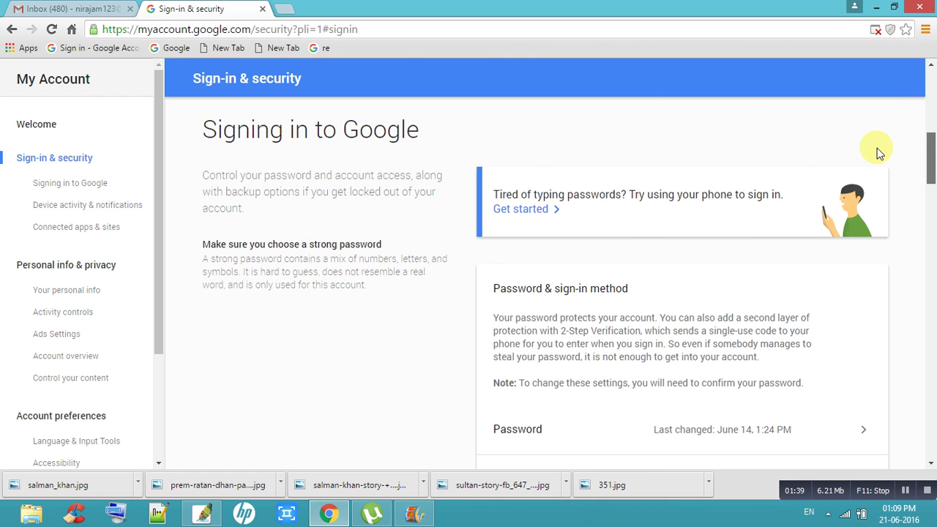
scroll(880, 152, "down", 5)
scroll(886, 194, "up", 2)
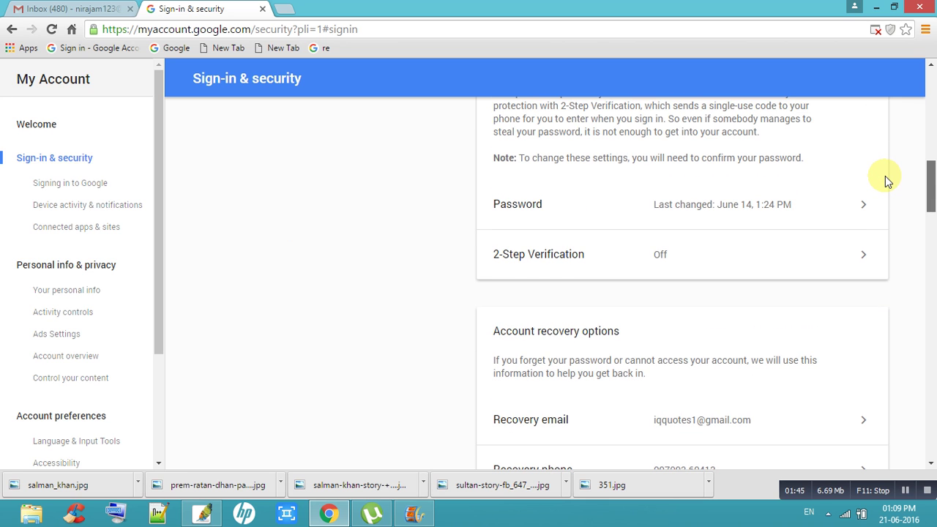
scroll(761, 231, "up", 3)
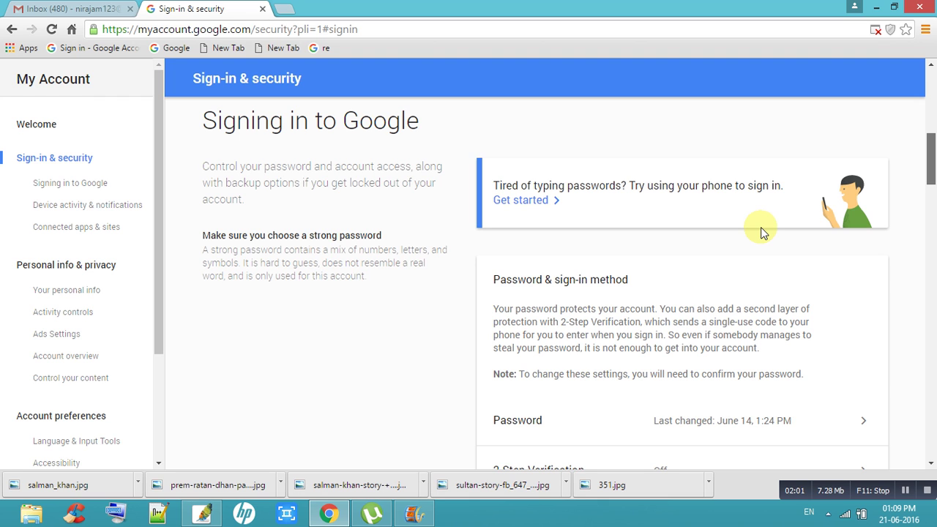
scroll(906, 191, "down", 4)
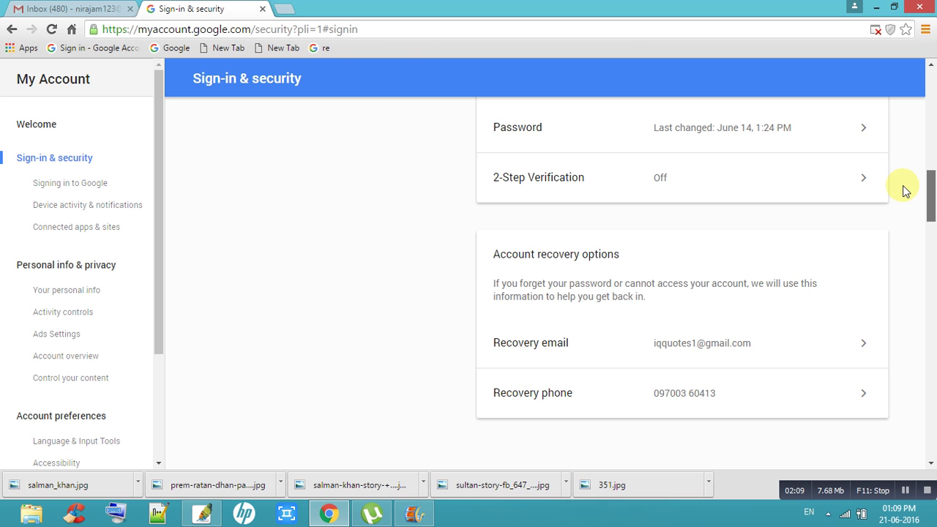
scroll(878, 183, "up", 4)
scroll(902, 168, "down", 2)
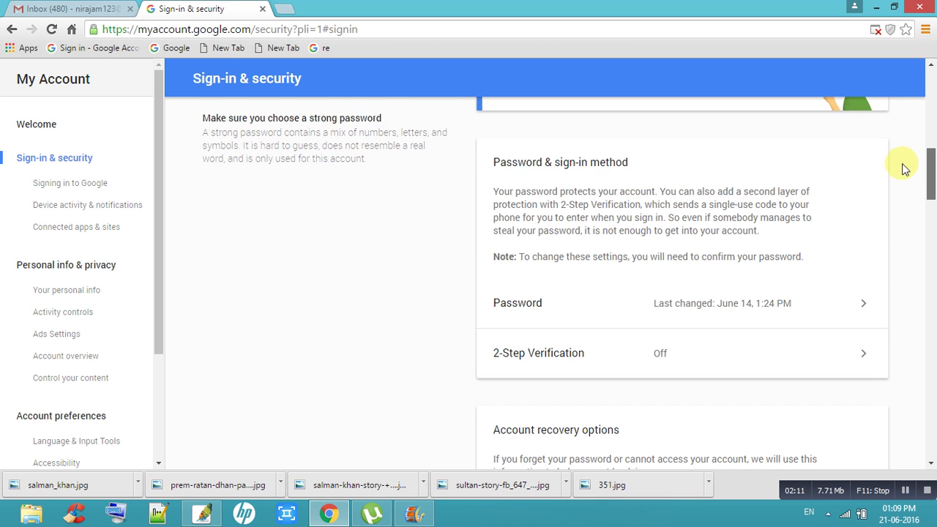
scroll(901, 168, "down", 1)
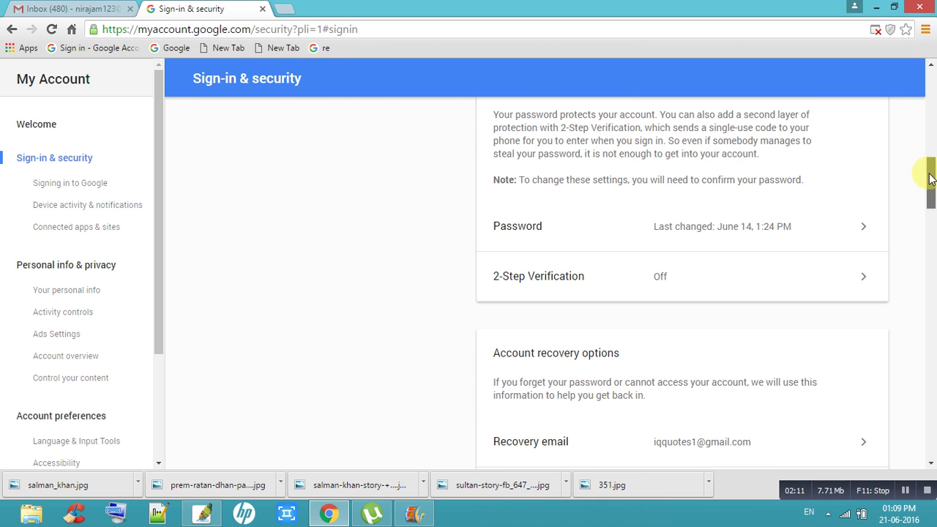
Choose the Password row and sign in again with the current account password
left_click(606, 232)
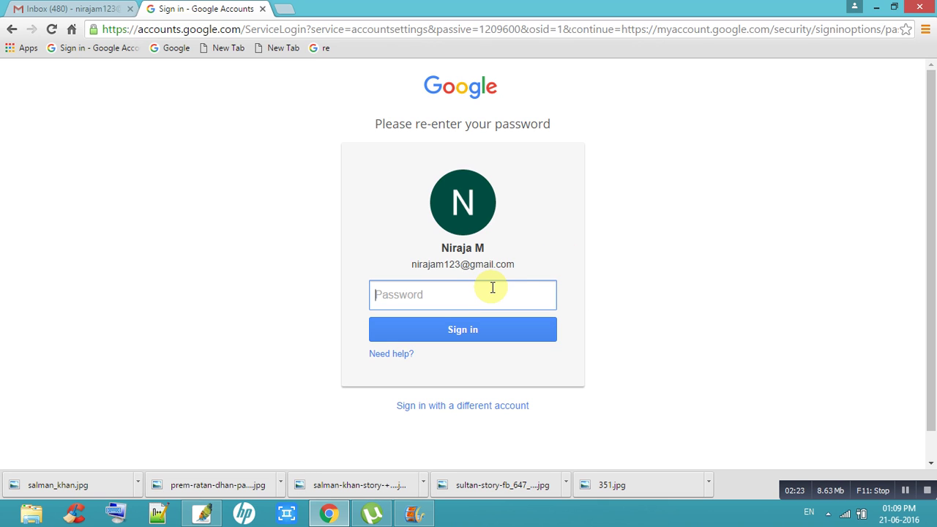
type("••••••••")
left_click(484, 320)
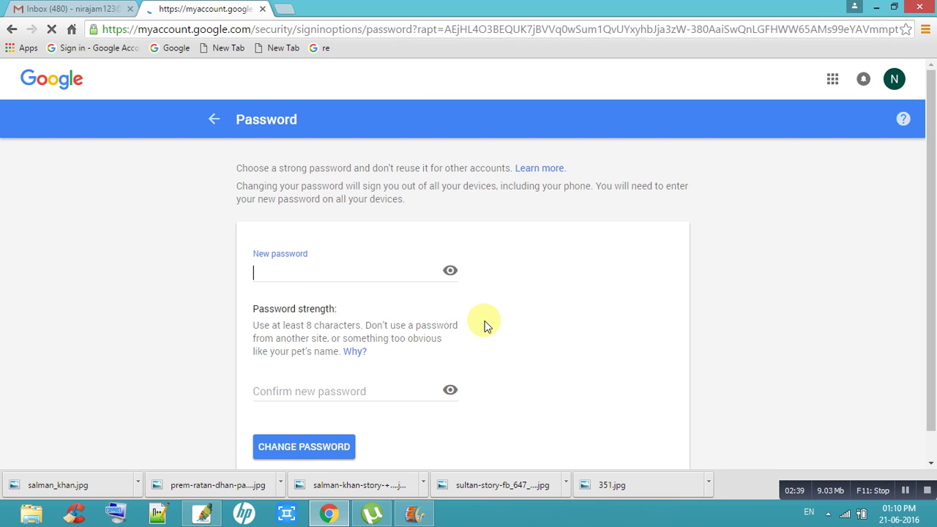
Focus the New password and Confirm new password fields, leaving both empty
left_click(357, 272)
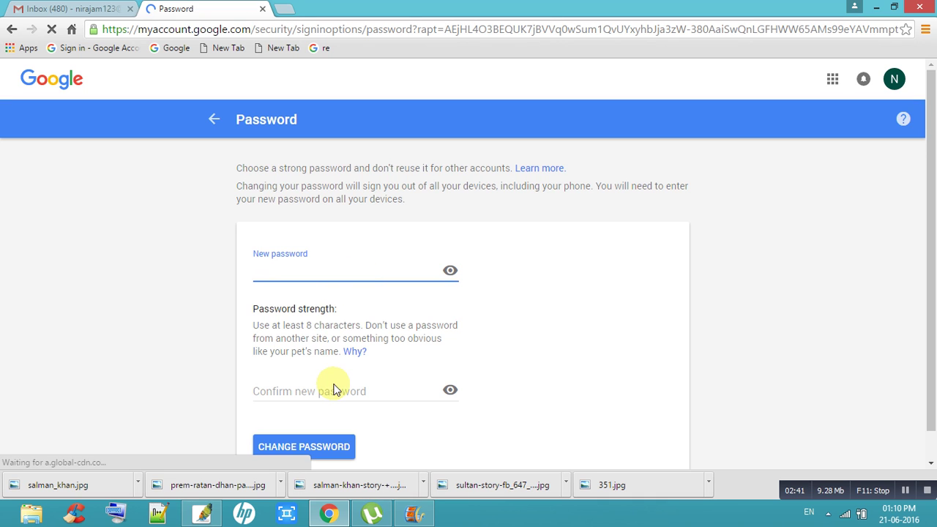
left_click(331, 390)
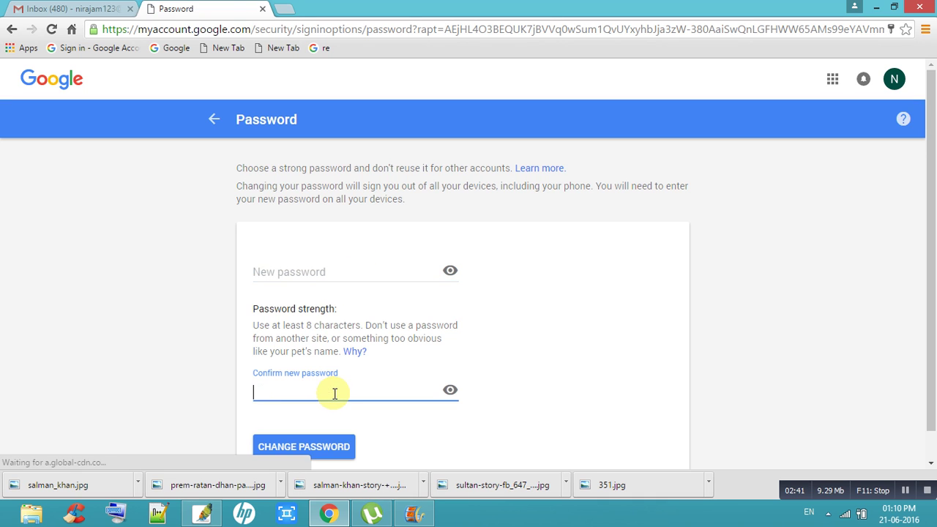
left_click(330, 268)
left_click(332, 390)
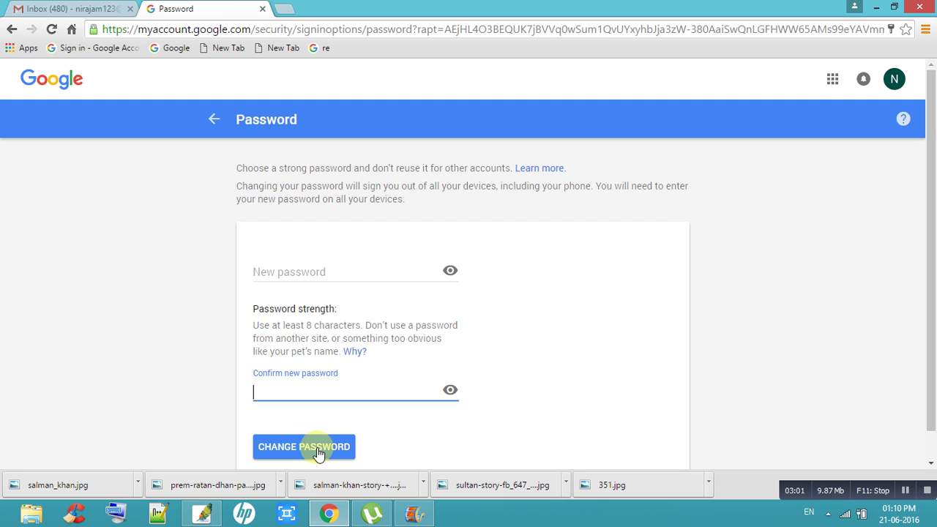
Return to My Account home via the Google logo, open Signing in to Google, and close the ad tab
left_click(46, 84)
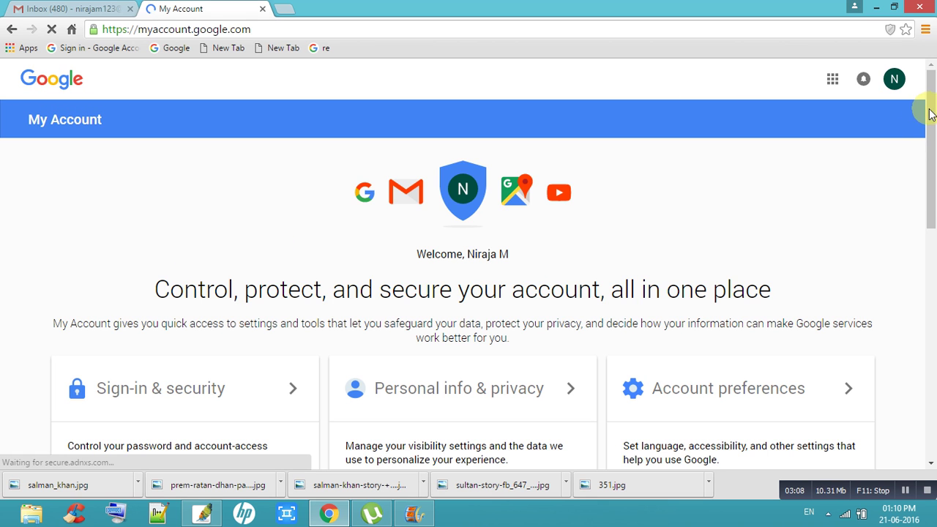
left_click_drag(930, 121, 931, 168)
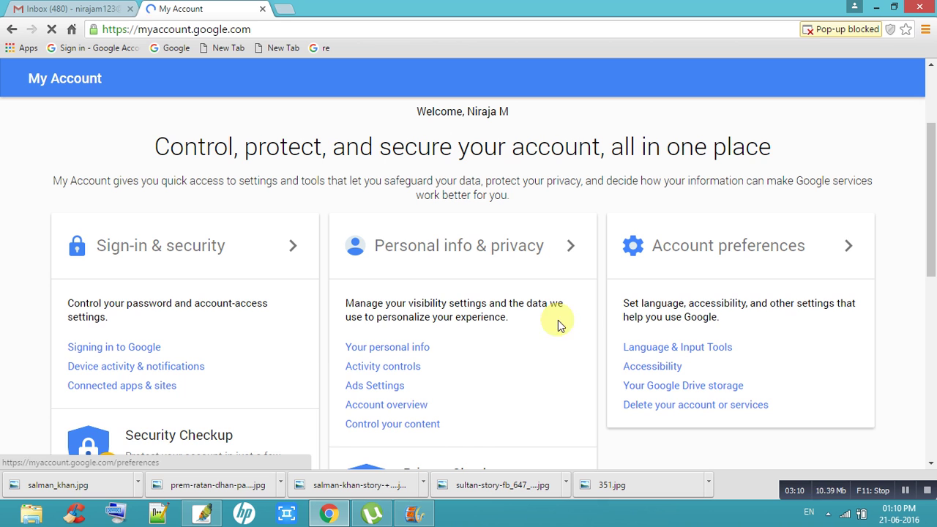
left_click(150, 348)
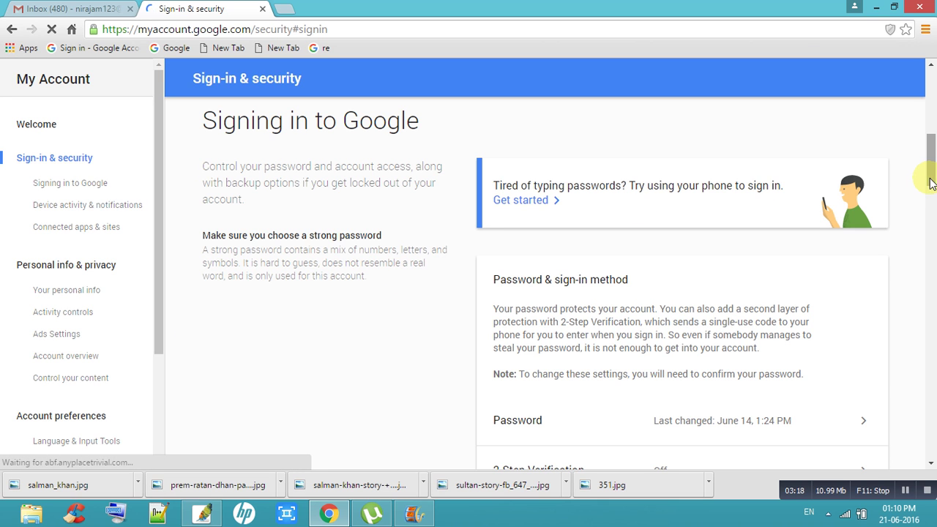
left_click_drag(931, 180, 931, 203)
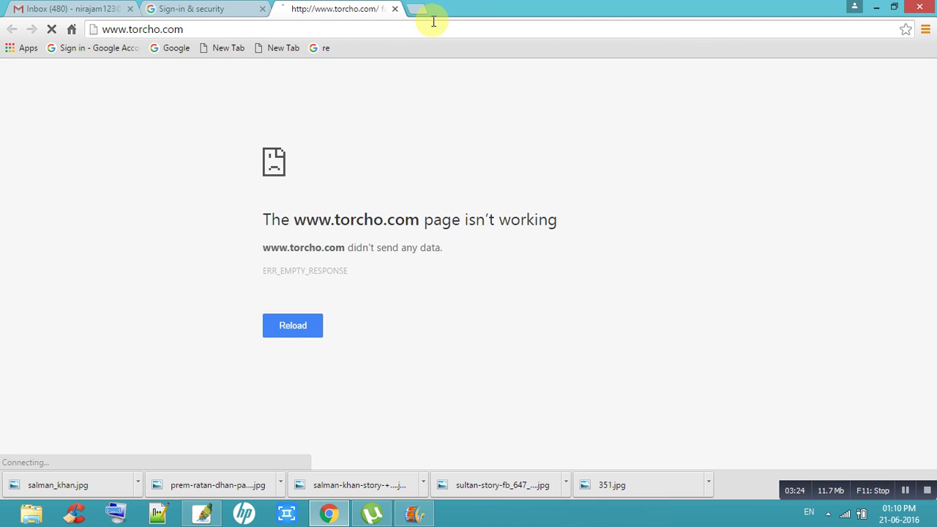
left_click(394, 9)
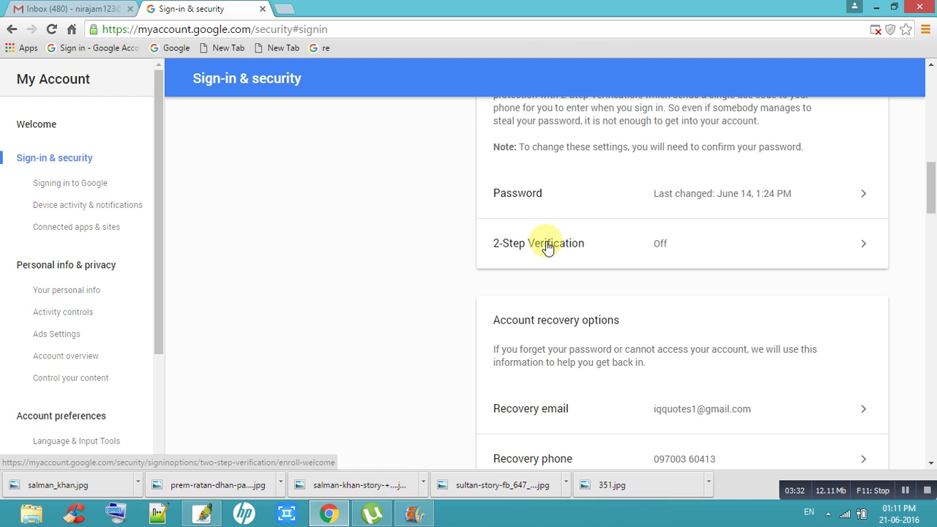
Open 2-Step Verification under Password & sign-in method and scroll through its welcome page
left_click(561, 246)
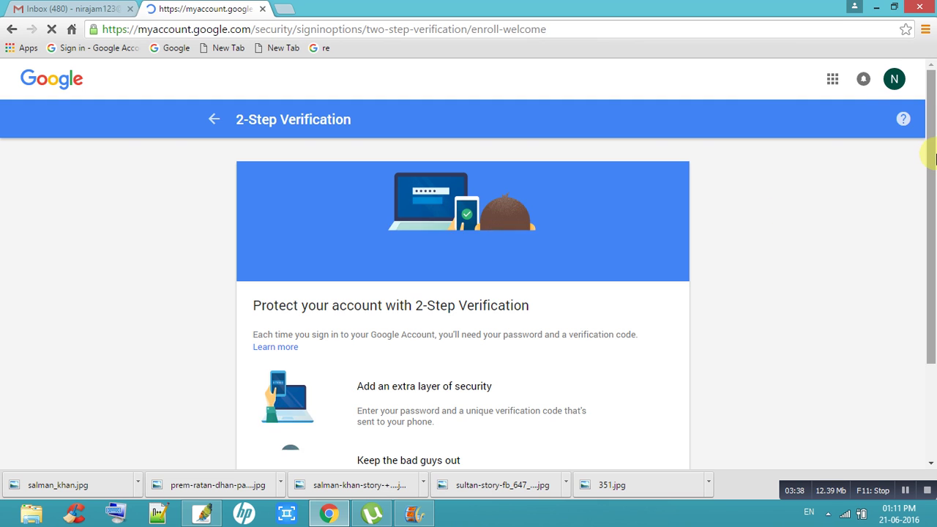
left_click_drag(931, 158, 933, 192)
left_click_drag(933, 224, 933, 259)
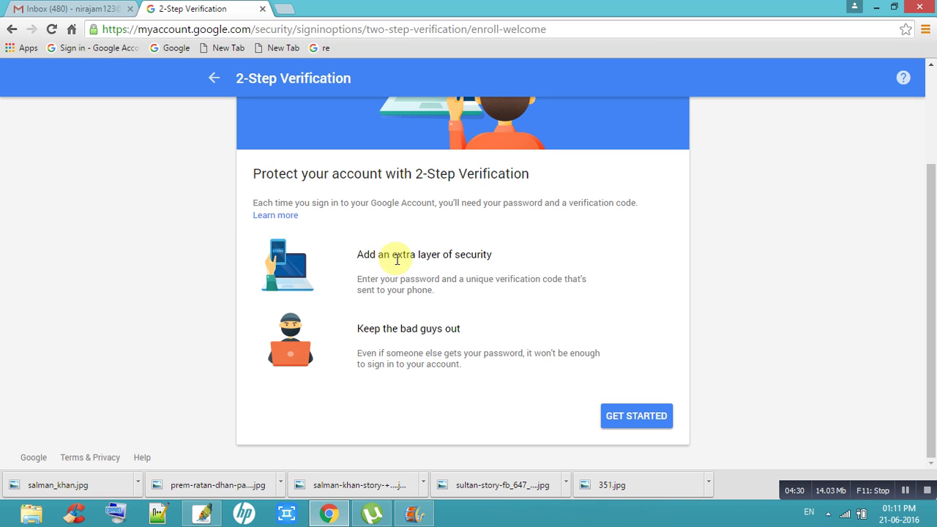
Get started with 2-Step Verification and confirm by re-entering the account password
left_click(615, 425)
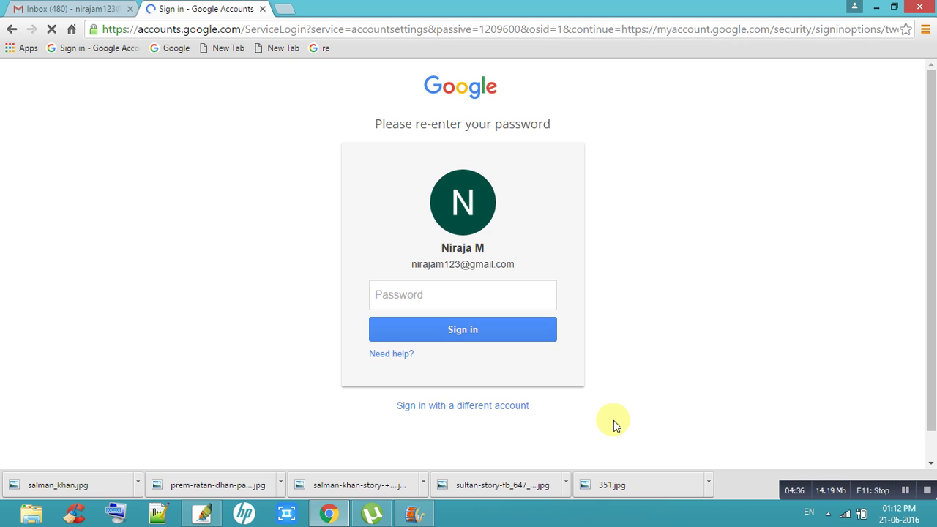
left_click(513, 303)
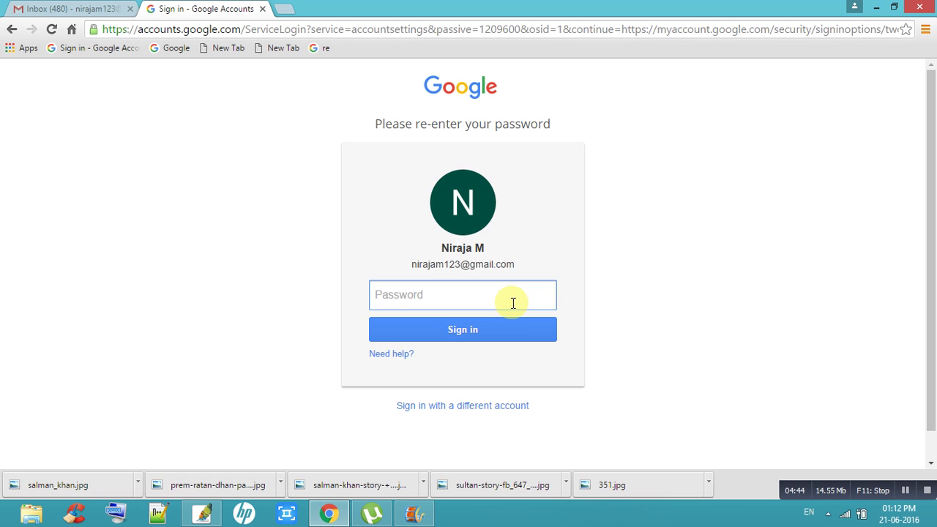
type("••••••••••")
key("Return")
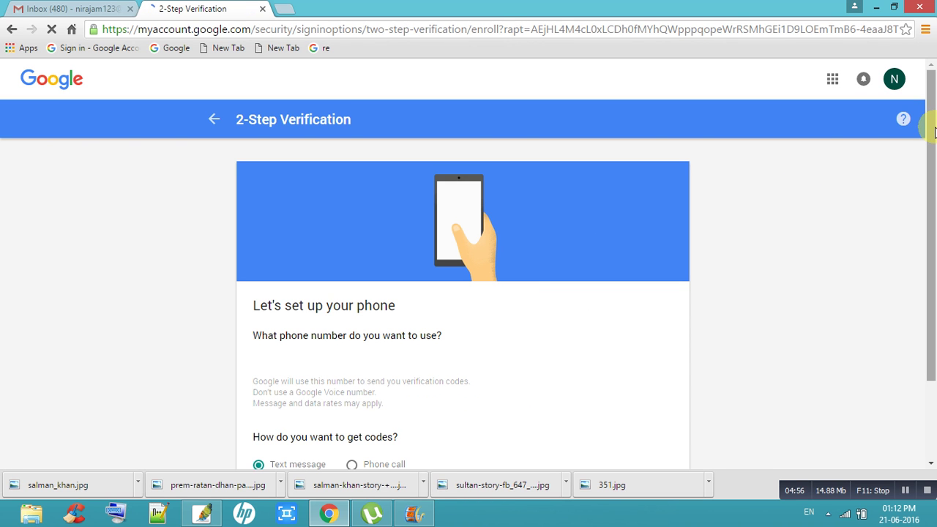
Check the phone number, close the ad tab, keep Text message for codes, and submit with TRY IT
left_click_drag(934, 130, 933, 228)
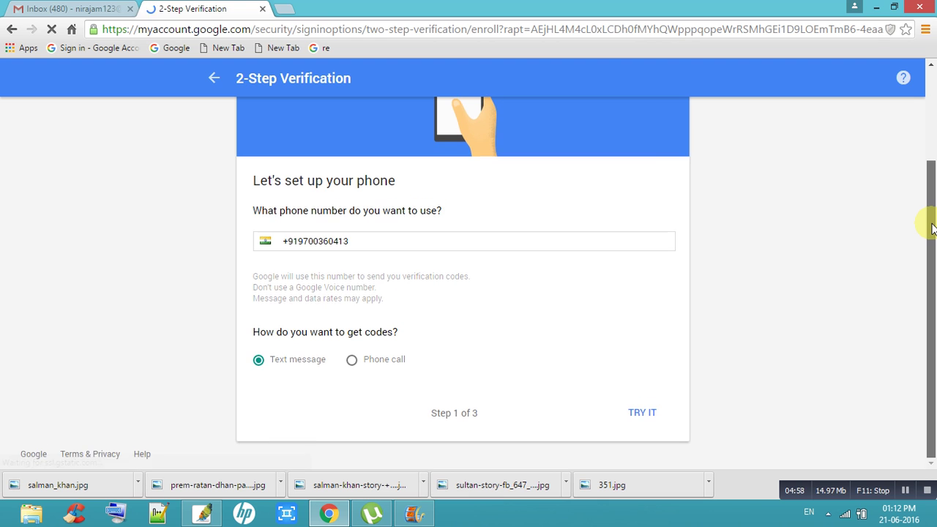
left_click(529, 244)
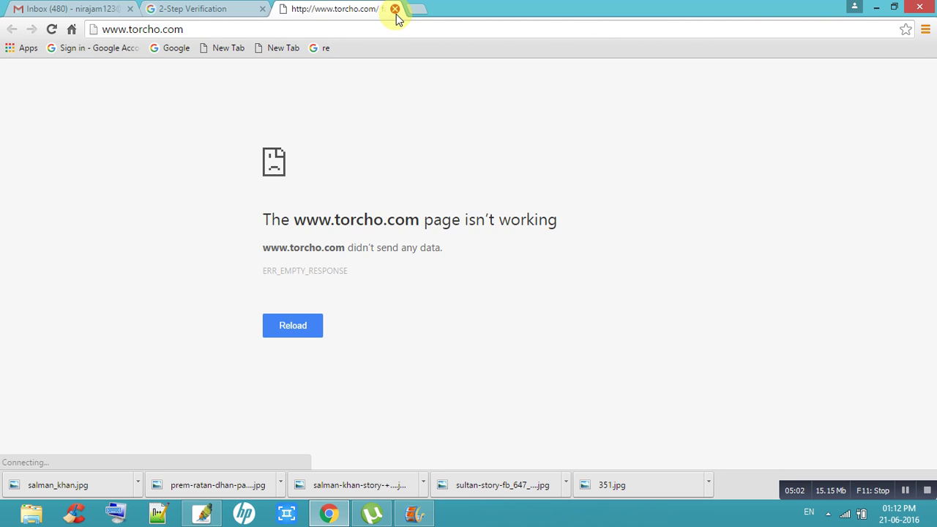
left_click(393, 8)
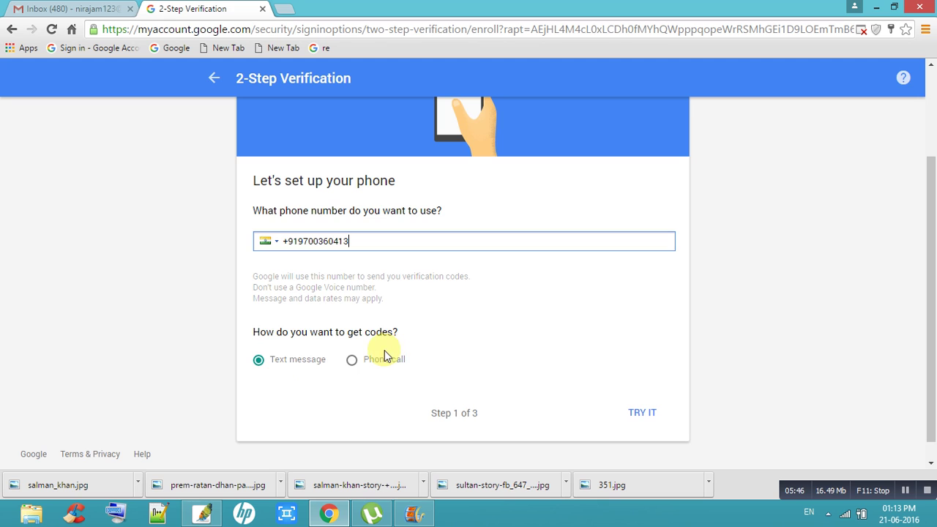
left_click(352, 361)
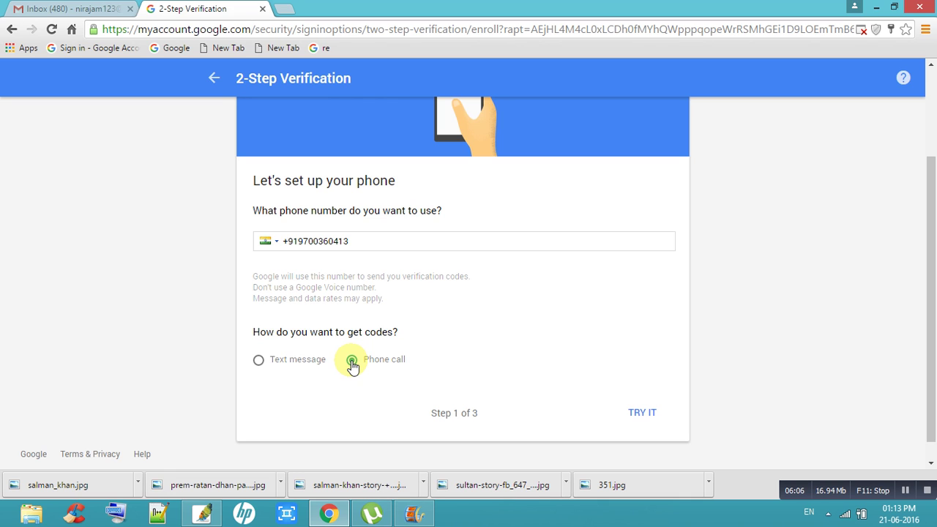
left_click(258, 360)
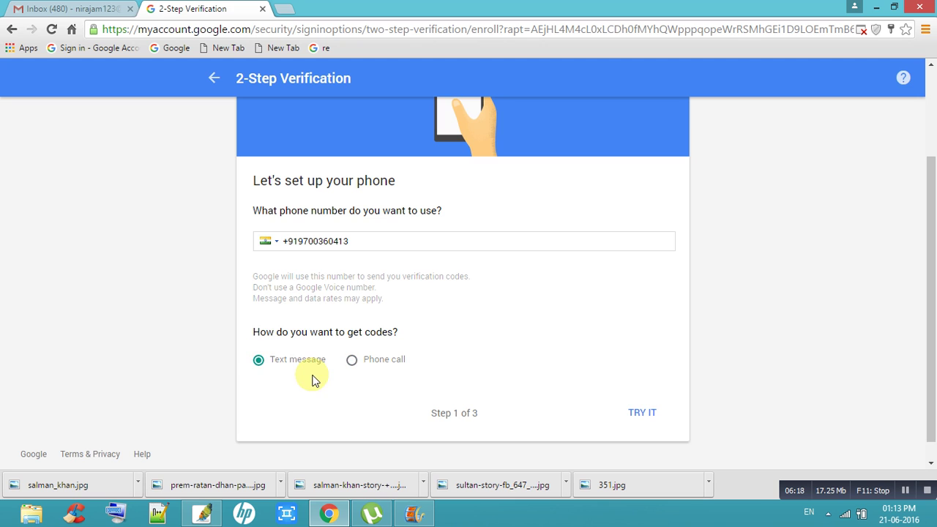
left_click(643, 422)
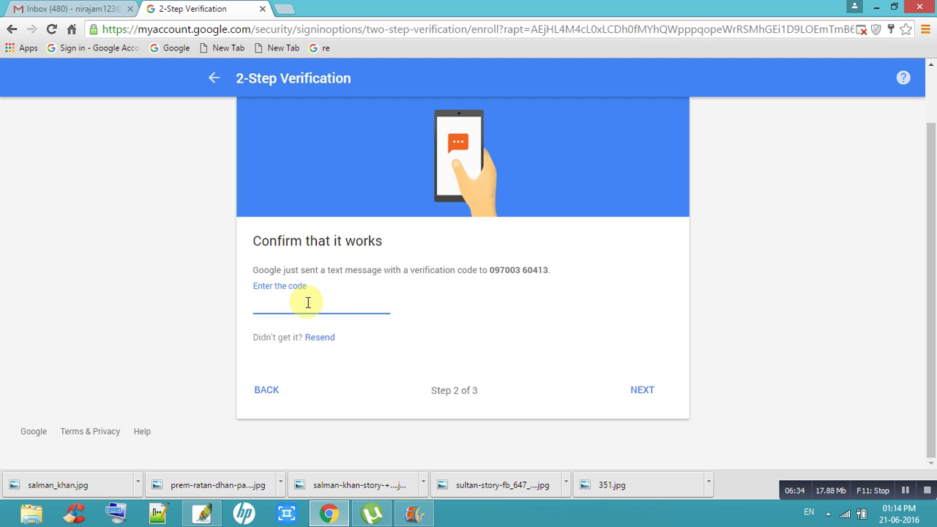
Enter the SMS verification code in the Confirm that it works code field, without submitting it
type("tyttty")
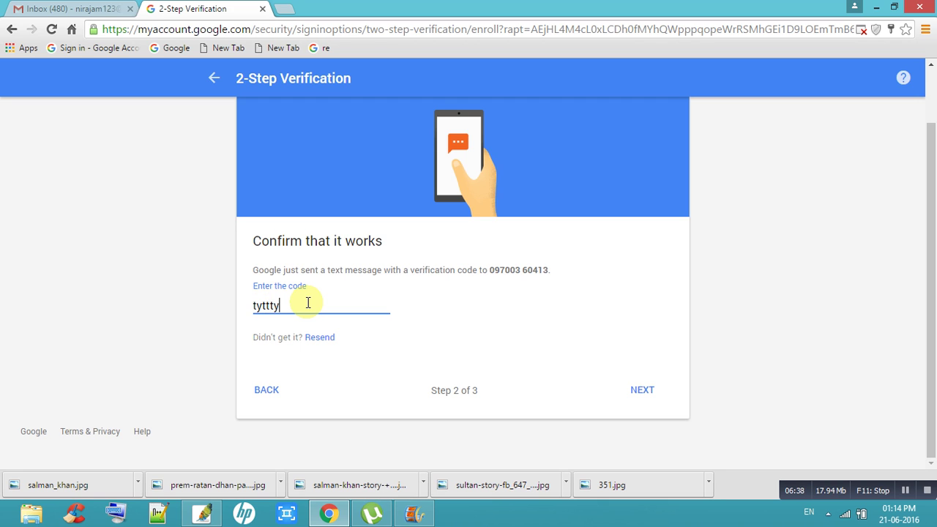